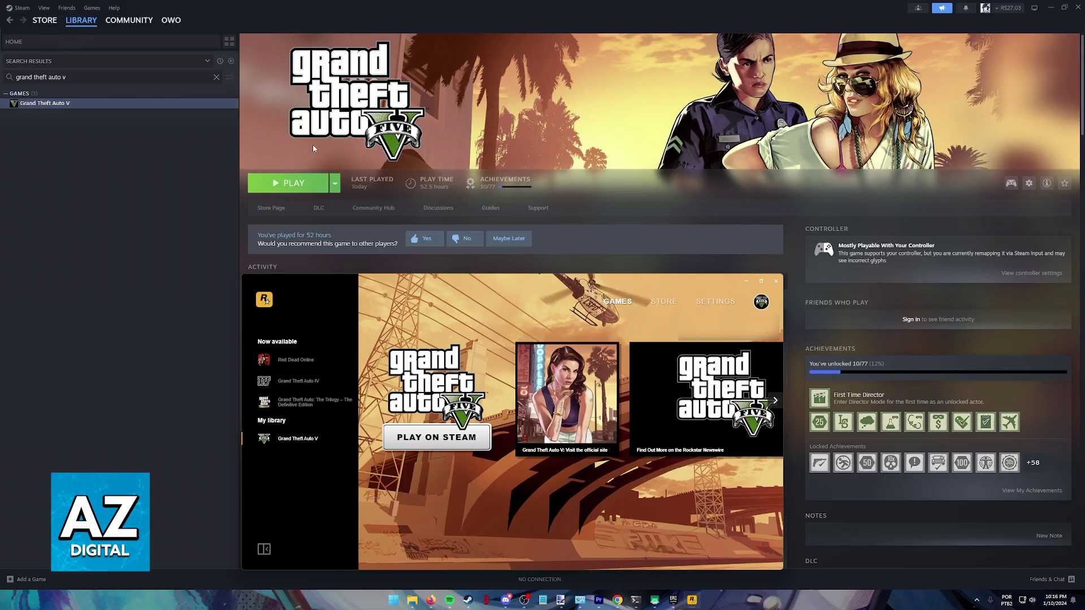
# Check the account menu, browse the Grand Theft Auto V and Red Dead Online pages, then open Rockstar Support
pyautogui.click(763, 305)
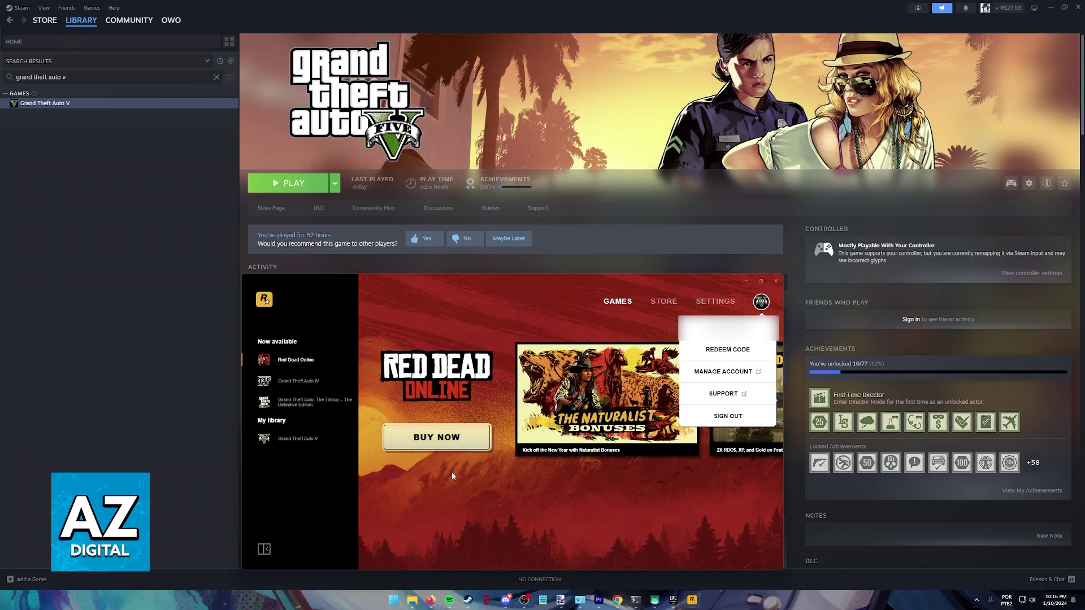
pyautogui.click(762, 302)
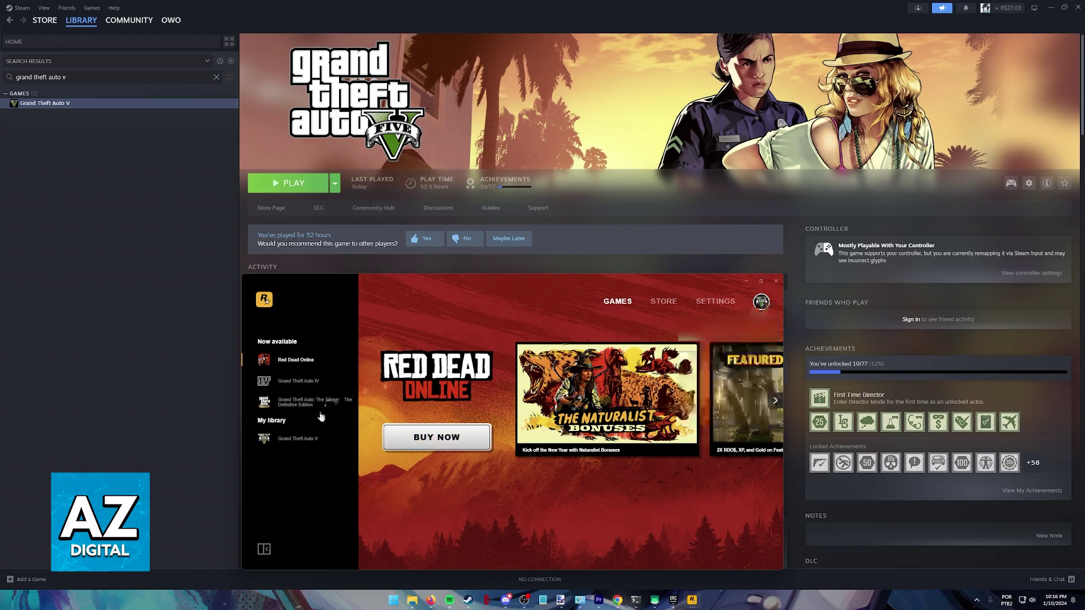
pyautogui.click(303, 439)
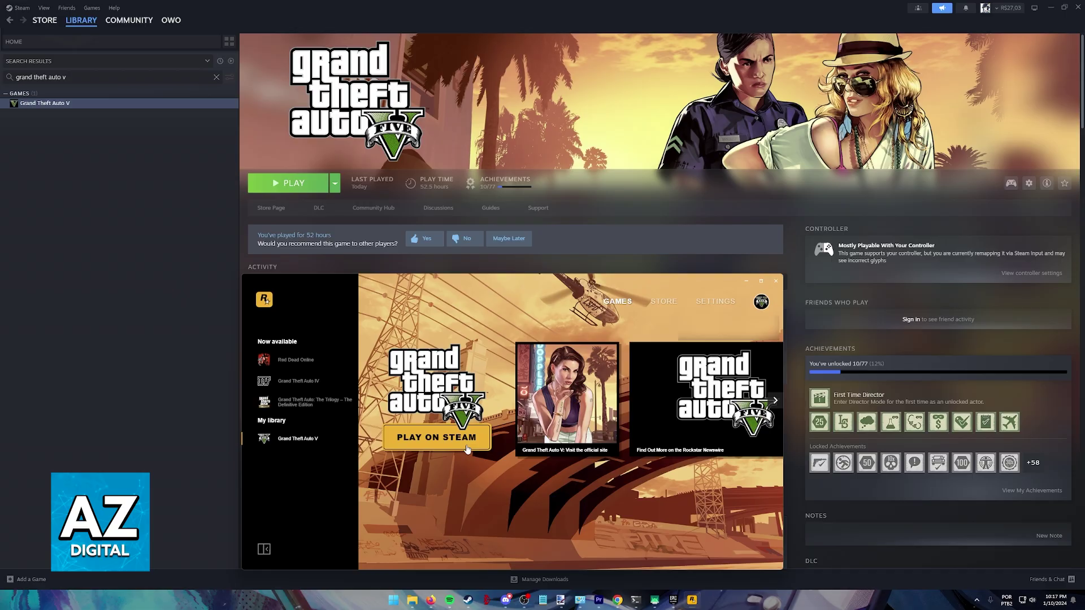
pyautogui.click(314, 360)
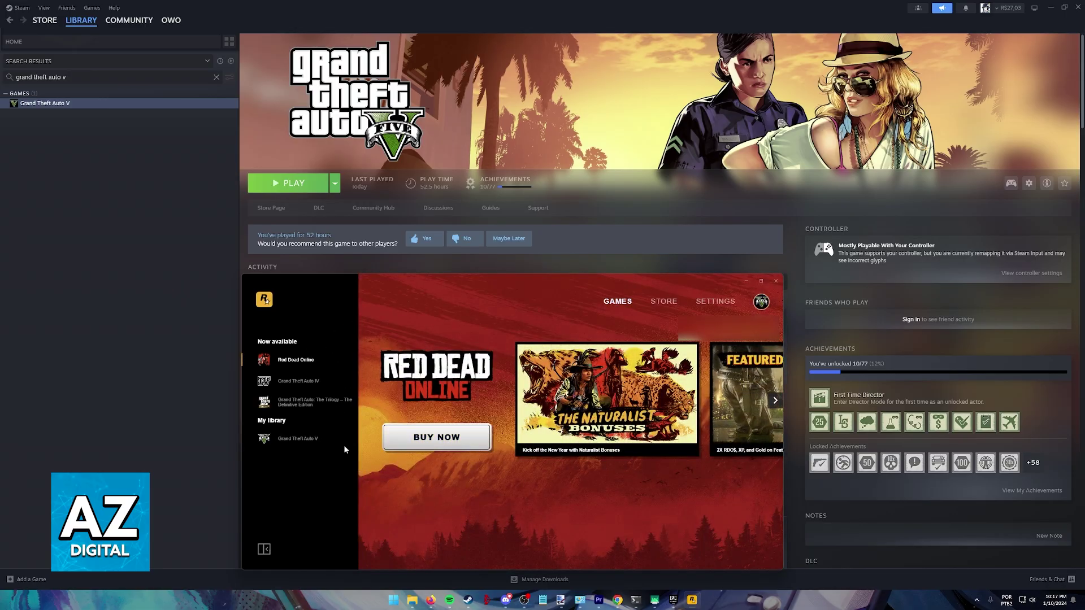
pyautogui.click(318, 442)
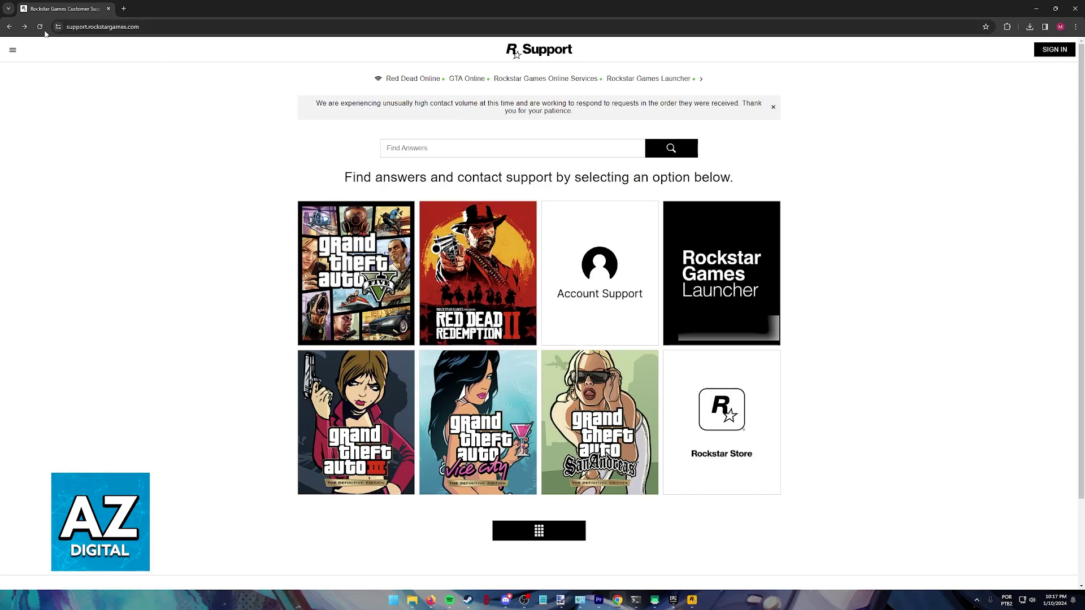
# Show the Rockstar Games Launcher support category, then restore the launcher window from the taskbar
pyautogui.click(758, 260)
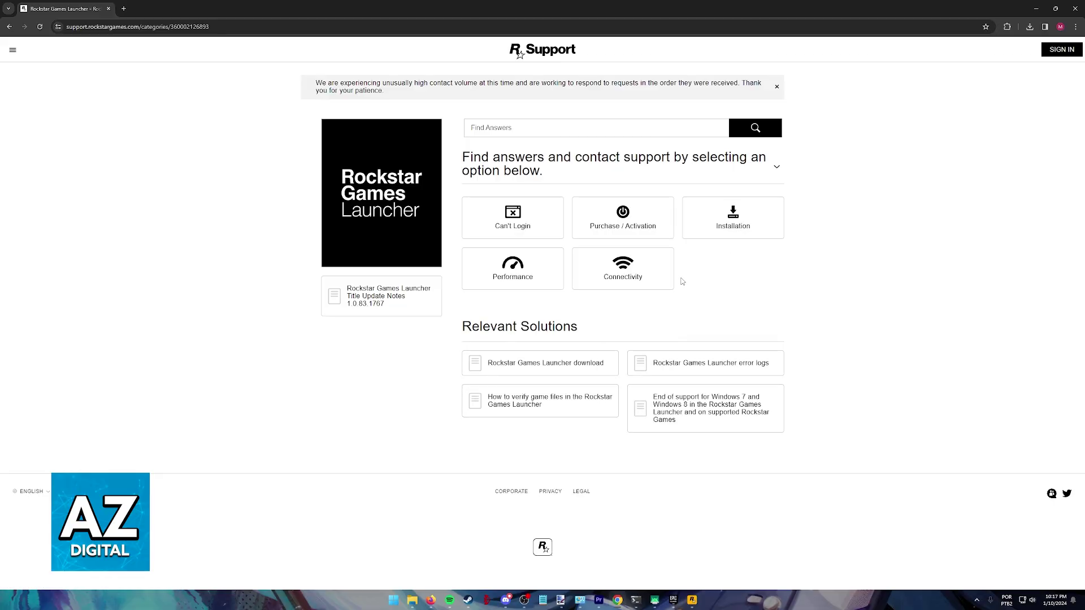
pyautogui.moveTo(692, 599)
pyautogui.click(700, 598)
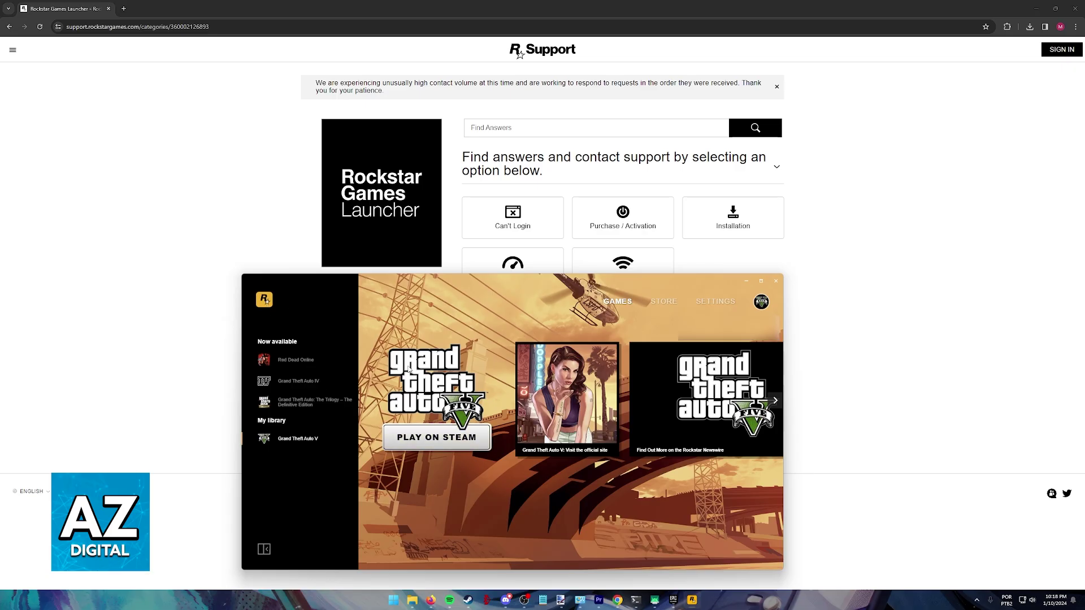
# Open the avatar's account dropdown, then return to the launcher help page in the browser
pyautogui.click(761, 302)
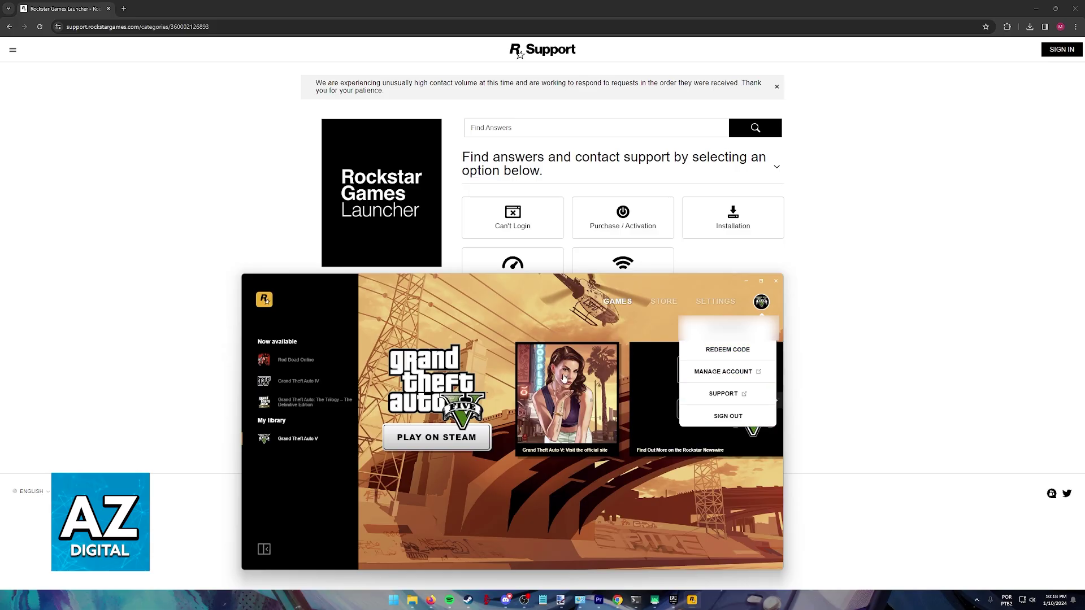
pyautogui.click(836, 311)
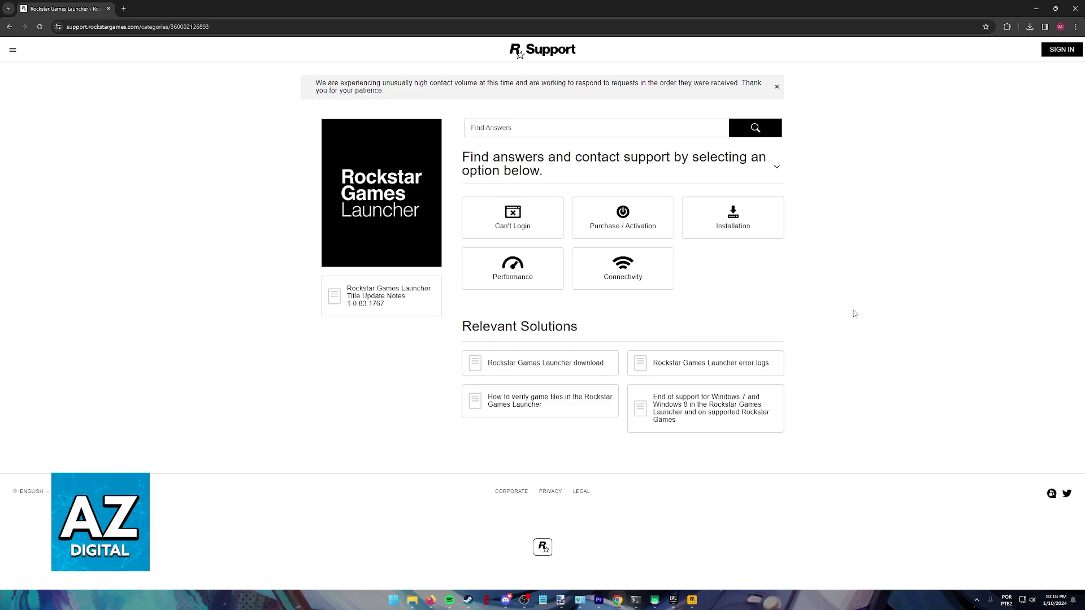
# Choose Purchase / Activation help with PC as the platform
pyautogui.click(623, 220)
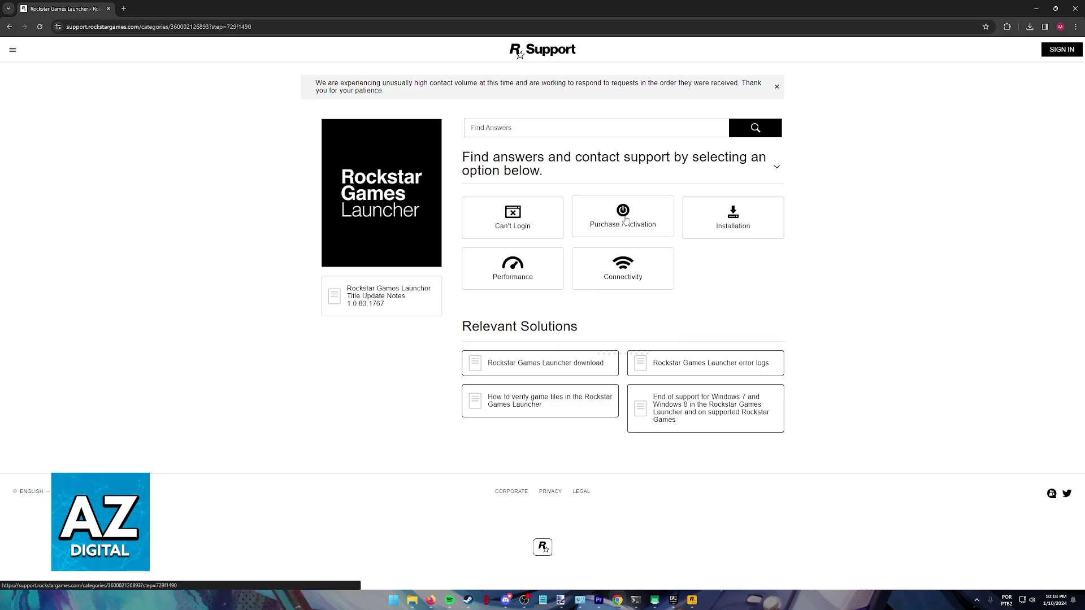
pyautogui.click(524, 242)
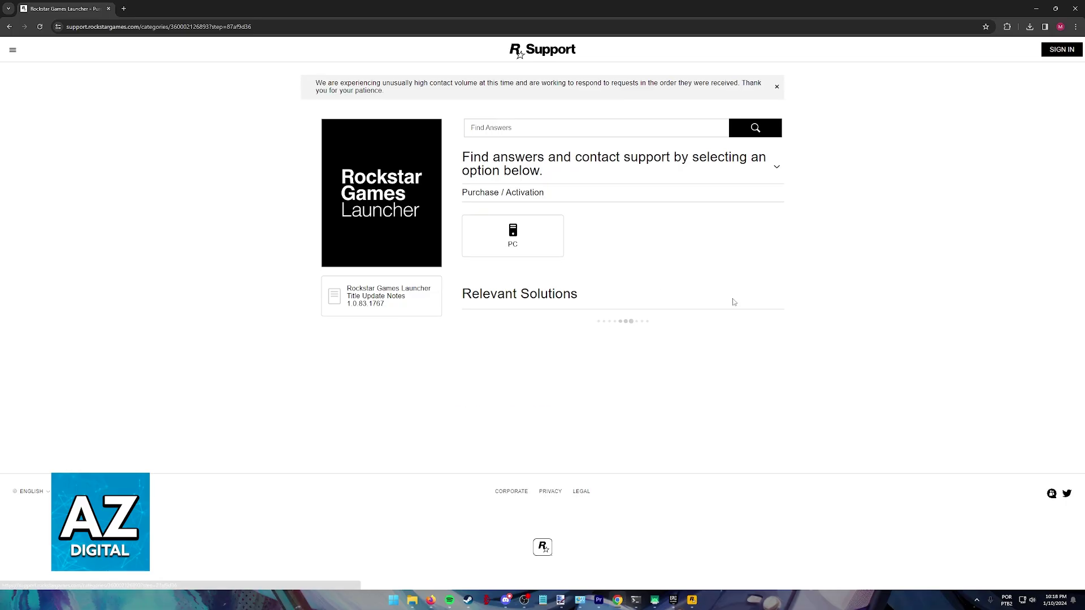